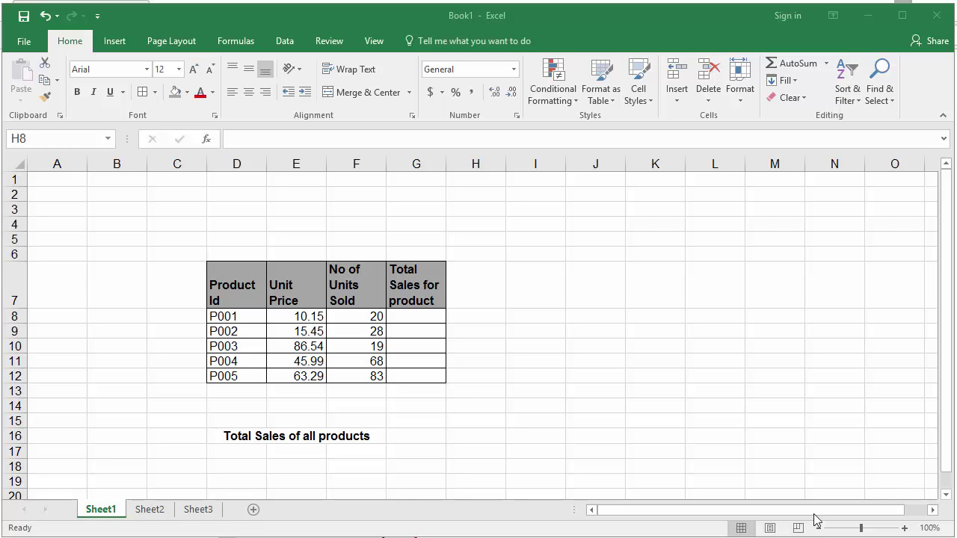
- Select G8:G12 and start the formula =E8:E12*F8:F12 in the formula bar
{"action": "left_click", "coordinate": [410, 317]}
{"action": "left_click_drag", "start_coordinate": [410, 317], "coordinate": [429, 380]}
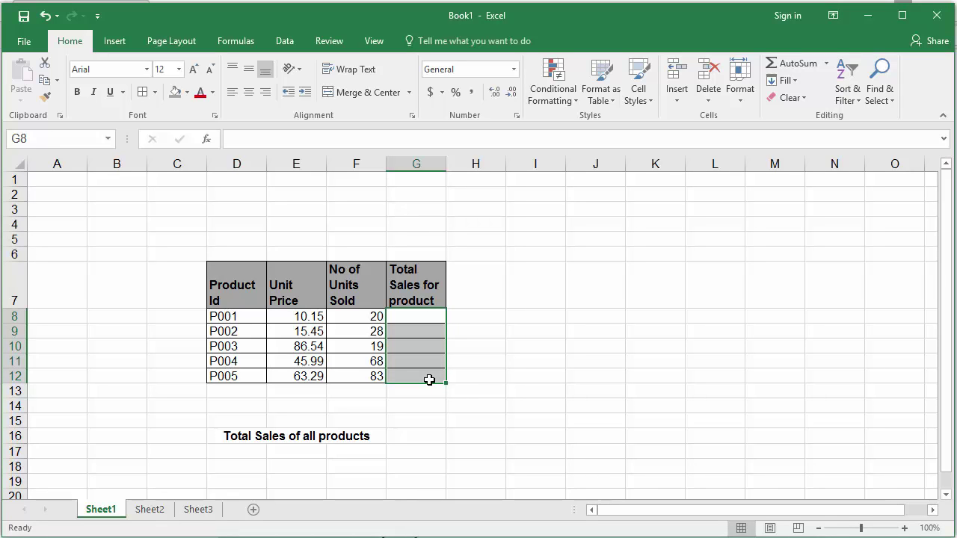
{"action": "left_click", "coordinate": [251, 138]}
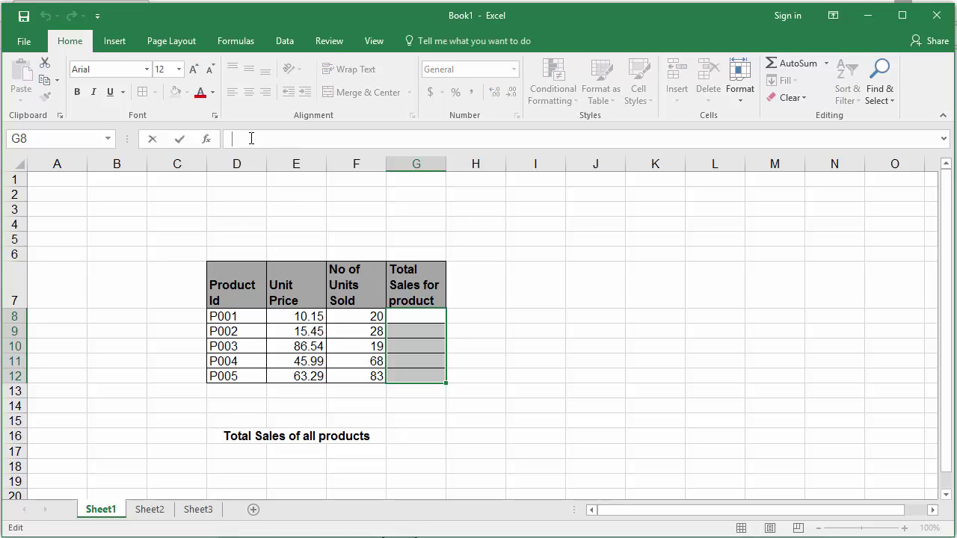
{"action": "type", "text": "="}
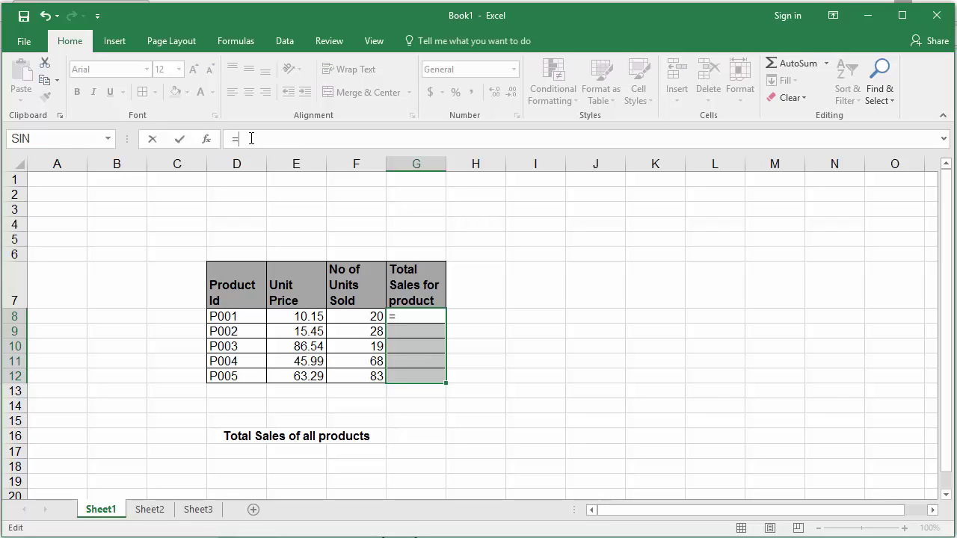
{"action": "type", "text": "E8:"}
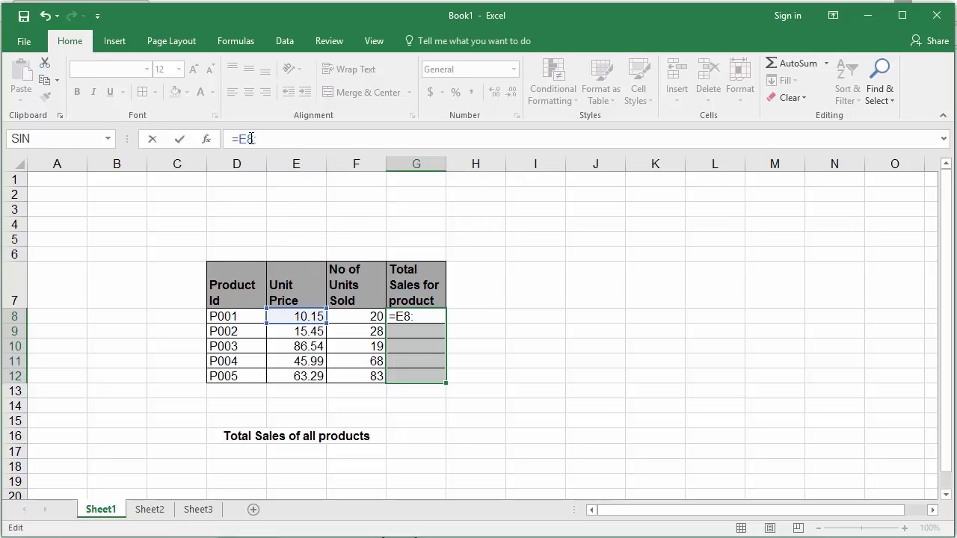
{"action": "type", "text": "E12"}
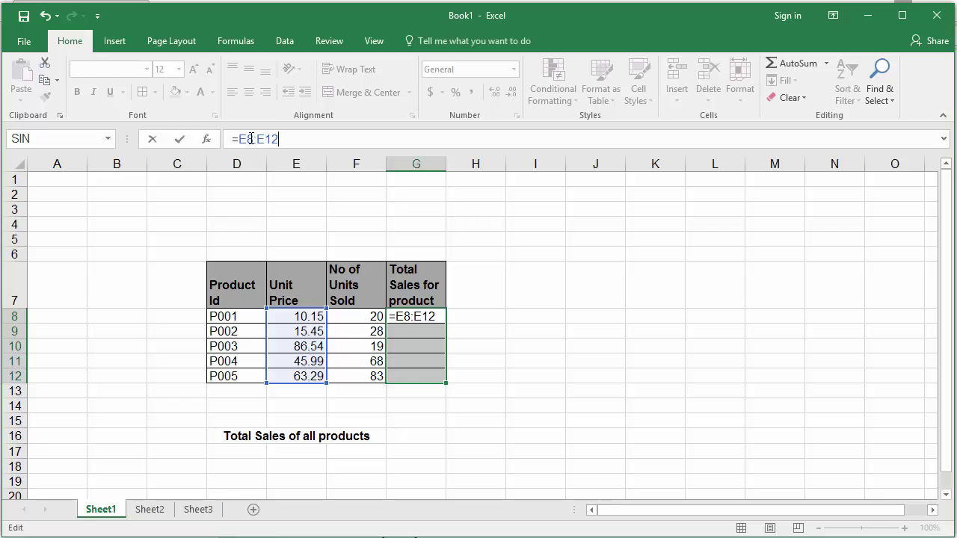
{"action": "type", "text": "*F8"}
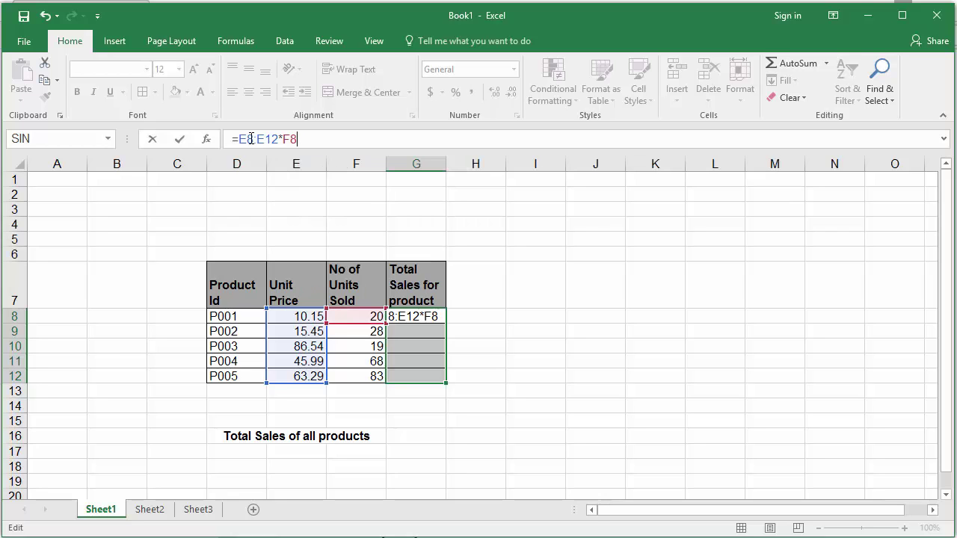
{"action": "type", "text": ":F12"}
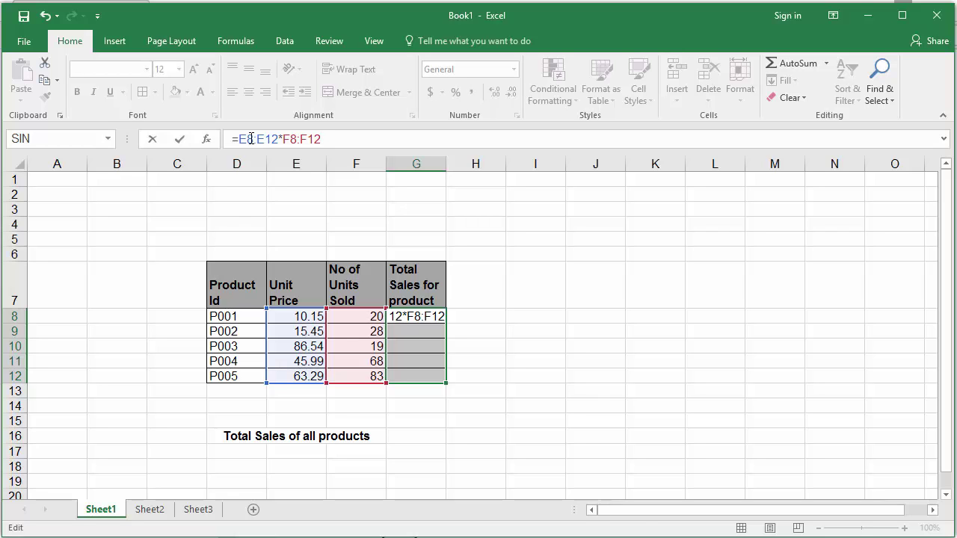
- Commit {=E8:E12*F8:F12} as an array formula, then check each result from G8 to G12
{"action": "key", "text": "ctrl+shift+Return"}
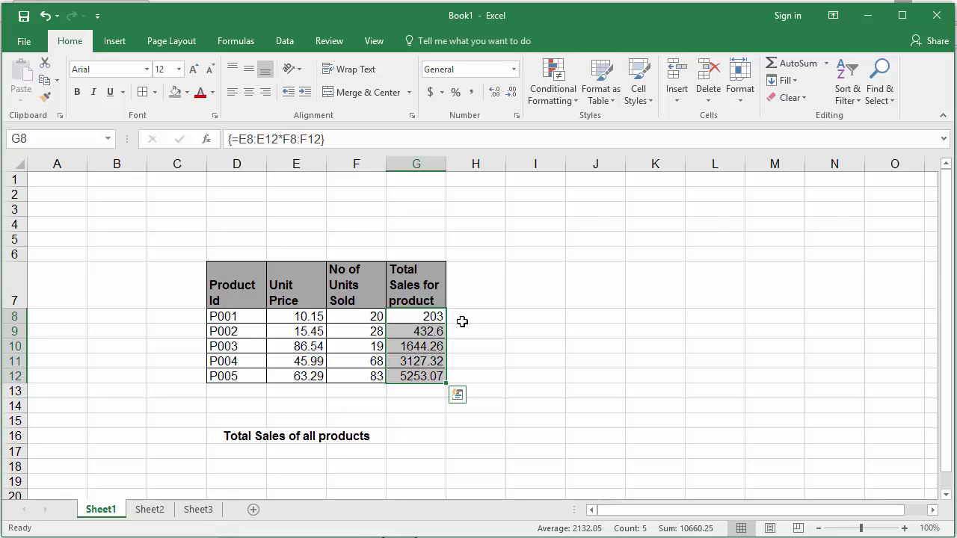
{"action": "left_click", "coordinate": [422, 316]}
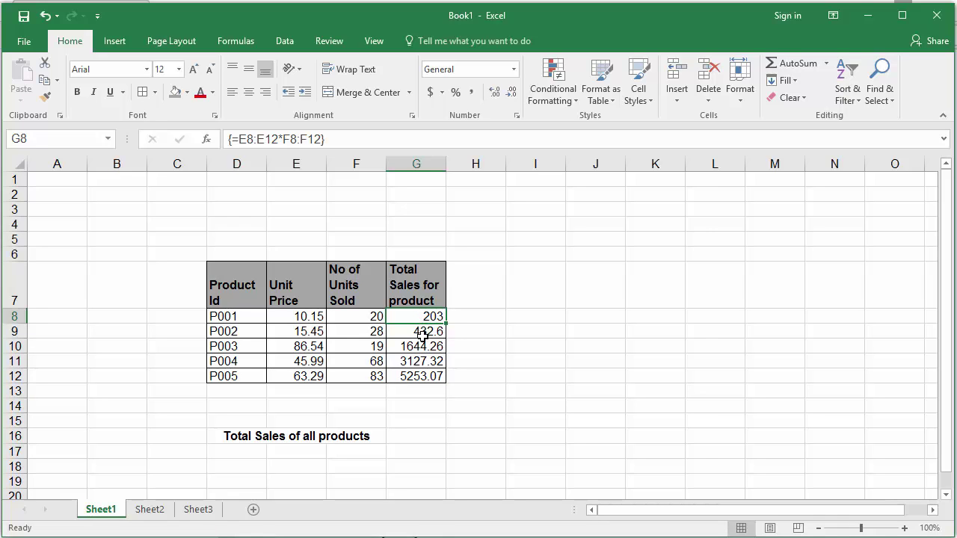
{"action": "left_click", "coordinate": [422, 336]}
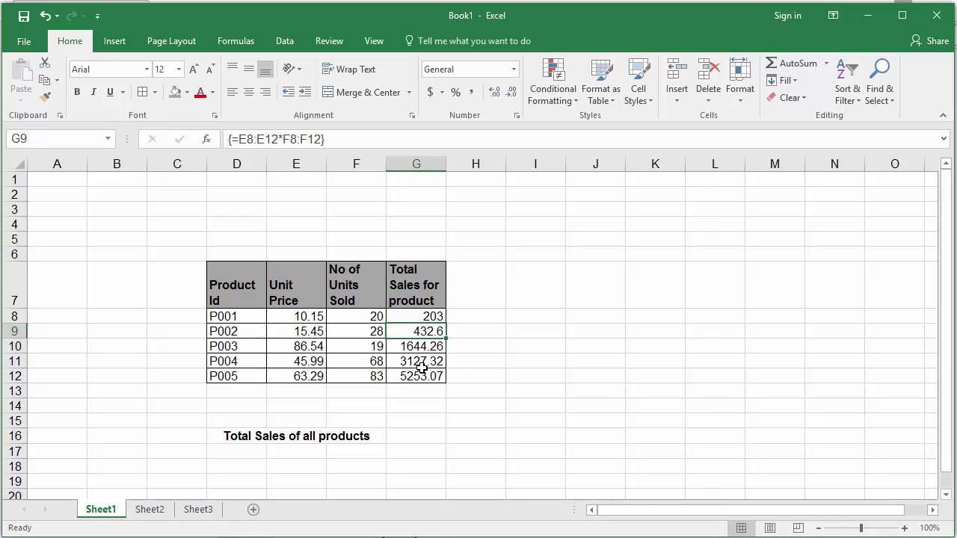
{"action": "left_click", "coordinate": [419, 349]}
{"action": "left_click", "coordinate": [420, 363]}
{"action": "left_click", "coordinate": [420, 376]}
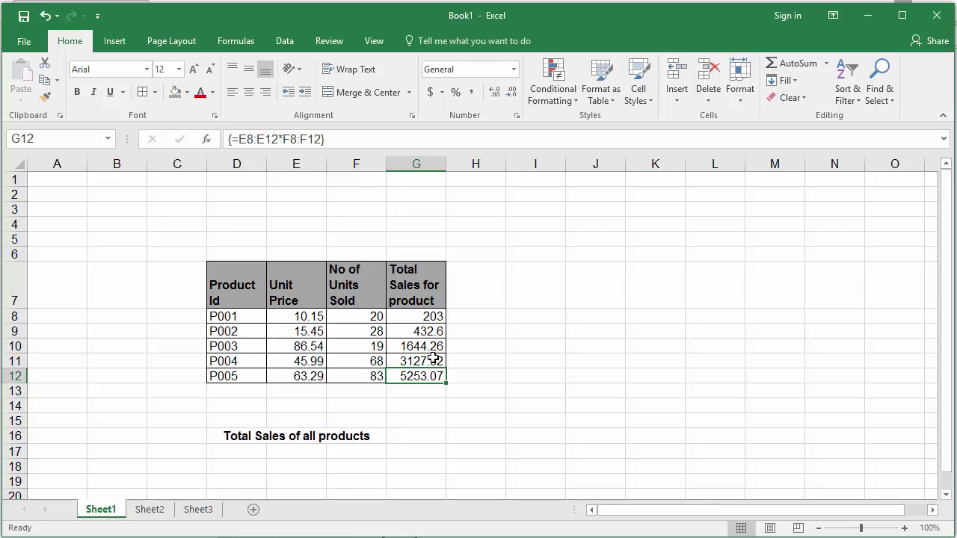
- Enter {=SUM(E8:E12*F8:F12)} in G16 as an array formula, giving 10660.25
{"action": "left_click", "coordinate": [402, 441]}
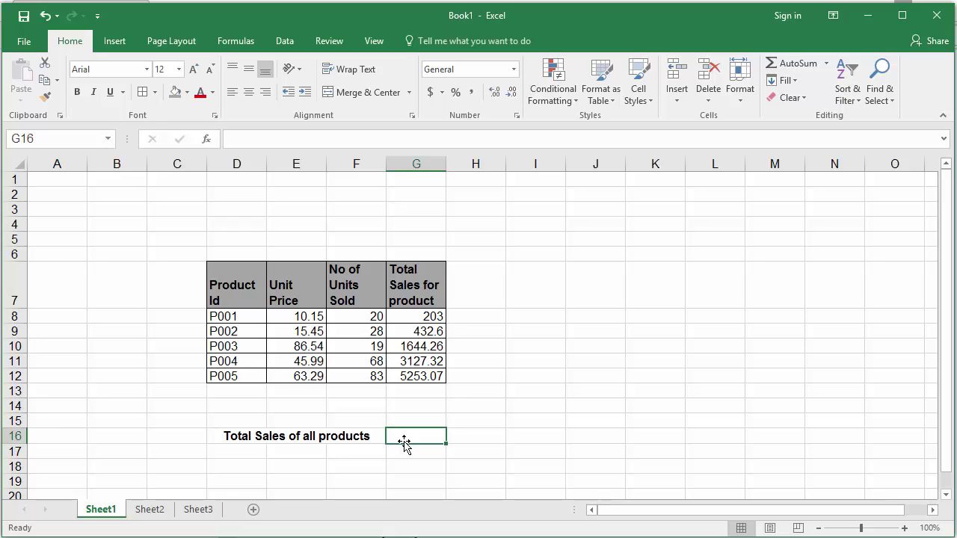
{"action": "left_click", "coordinate": [286, 142]}
{"action": "type", "text": "="}
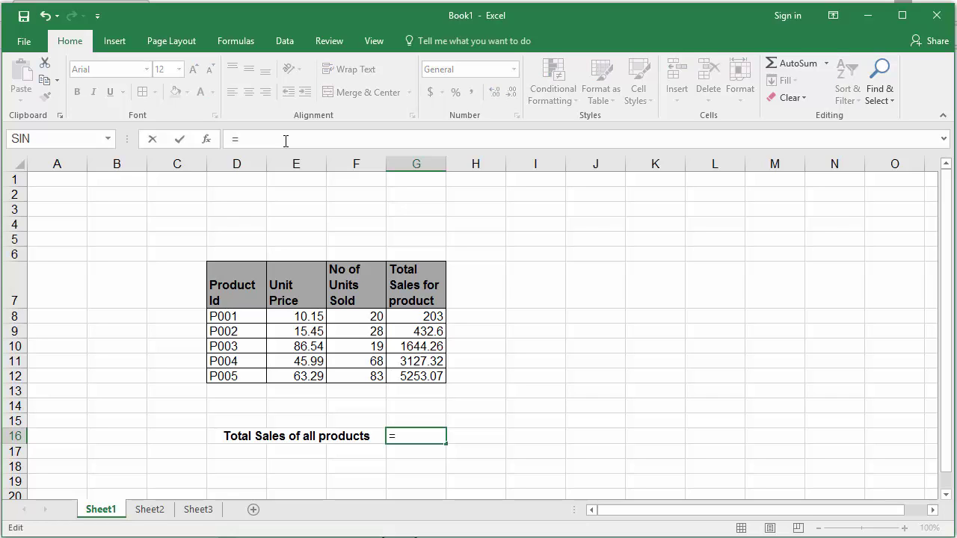
{"action": "type", "text": "SUM"}
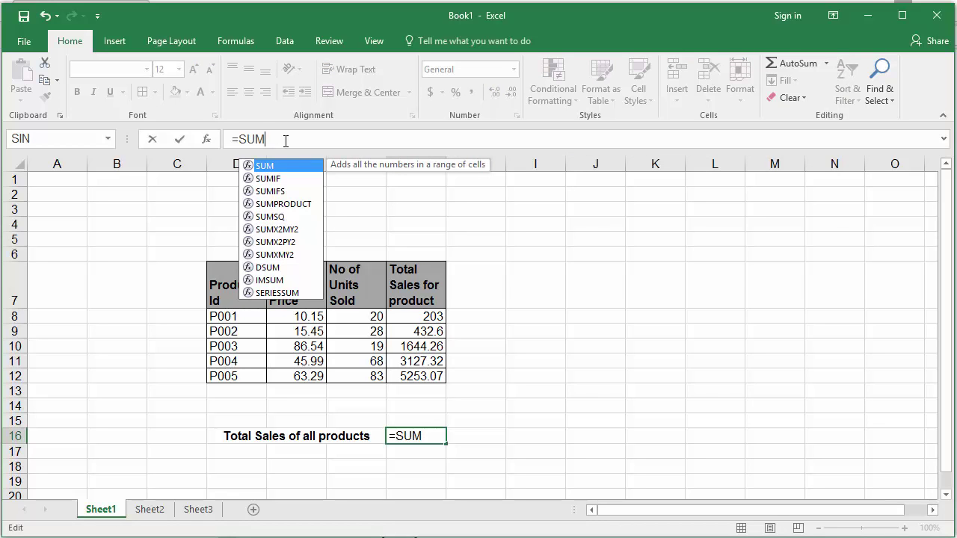
{"action": "type", "text": "("}
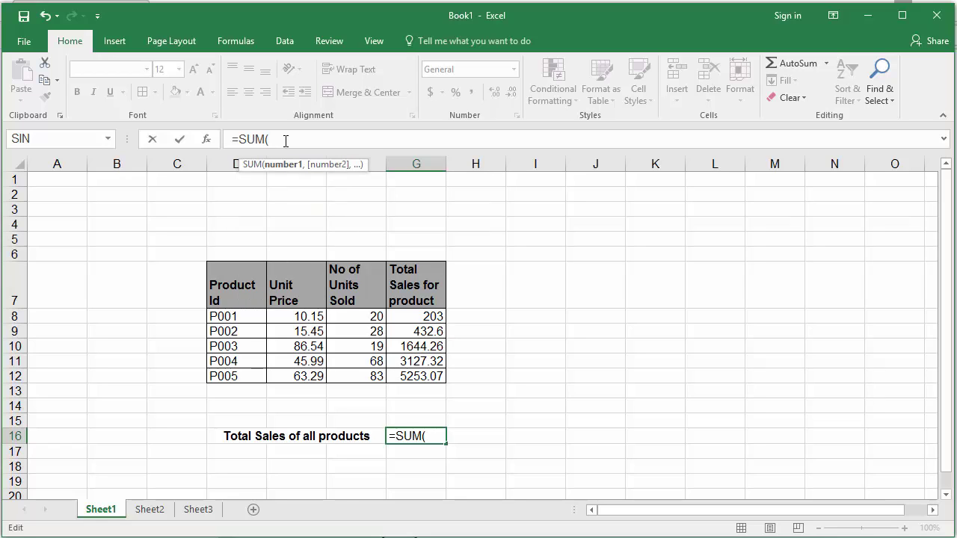
{"action": "type", "text": "E"}
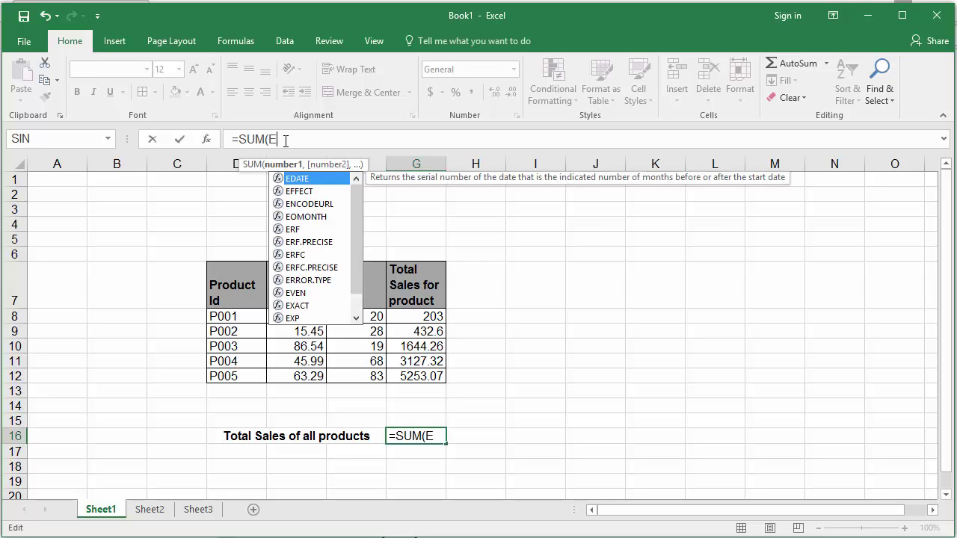
{"action": "type", "text": ":"}
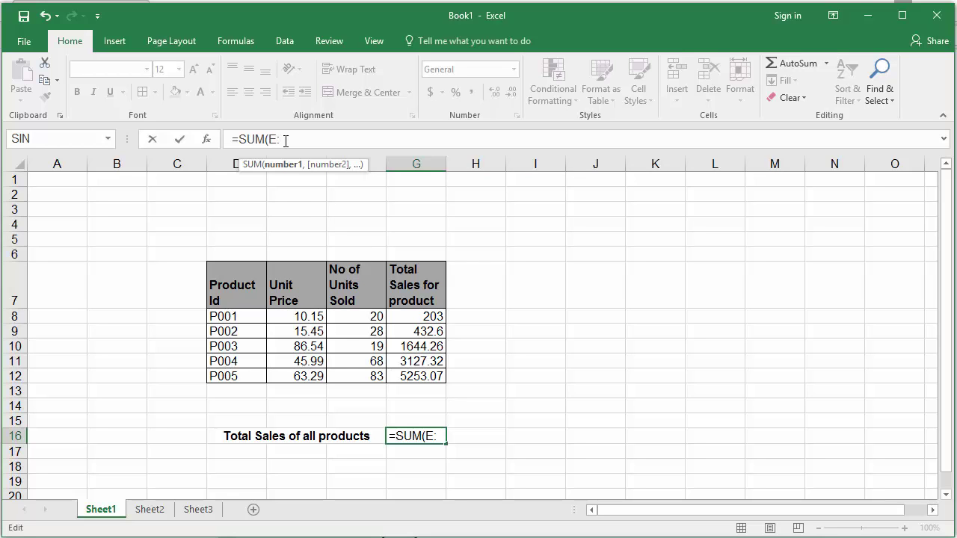
{"action": "key", "text": "BackSpace"}
{"action": "type", "text": "8:E12"}
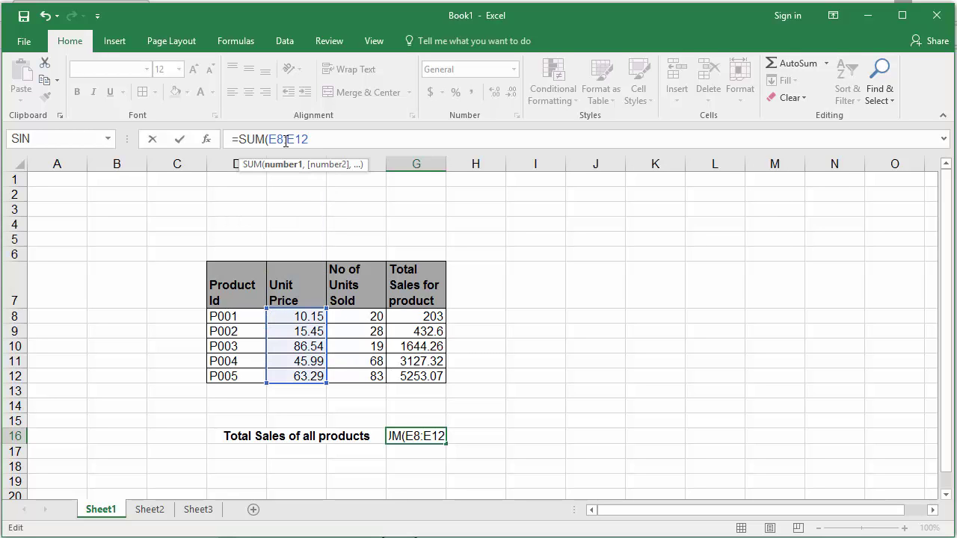
{"action": "type", "text": "*F"}
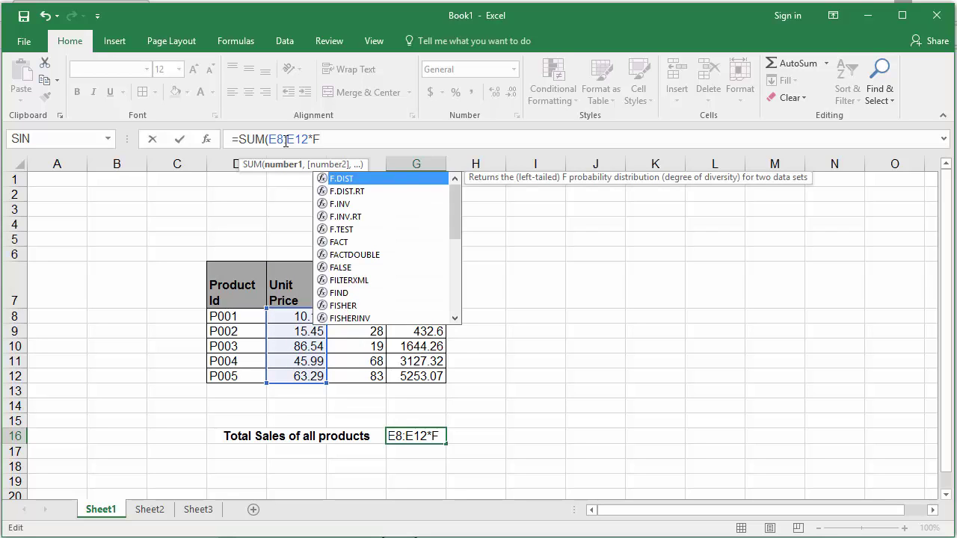
{"action": "type", "text": "8:F1"}
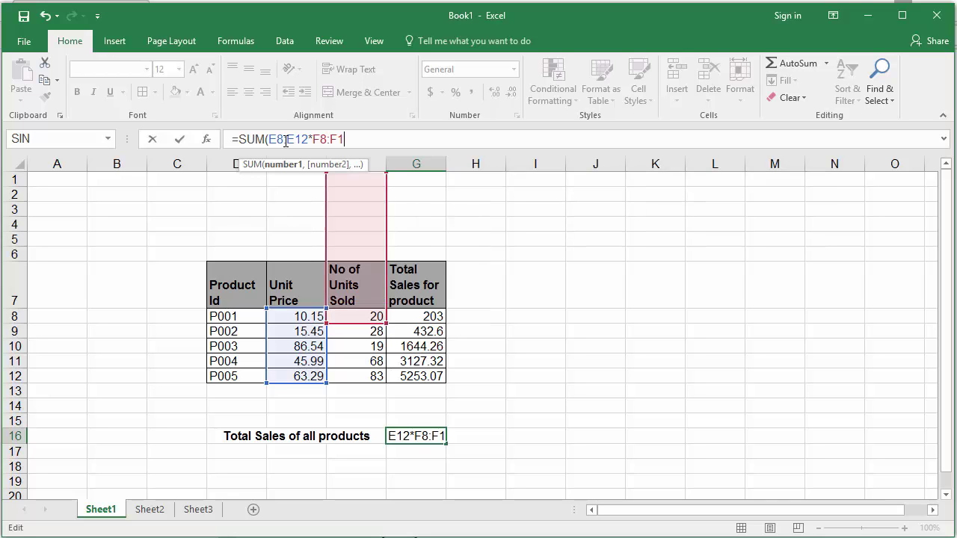
{"action": "type", "text": "2"}
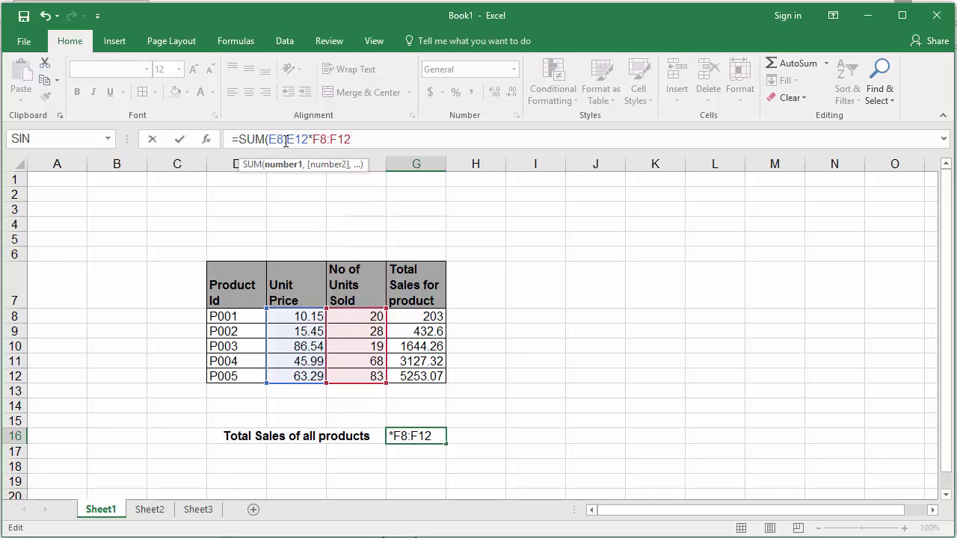
{"action": "type", "text": ")"}
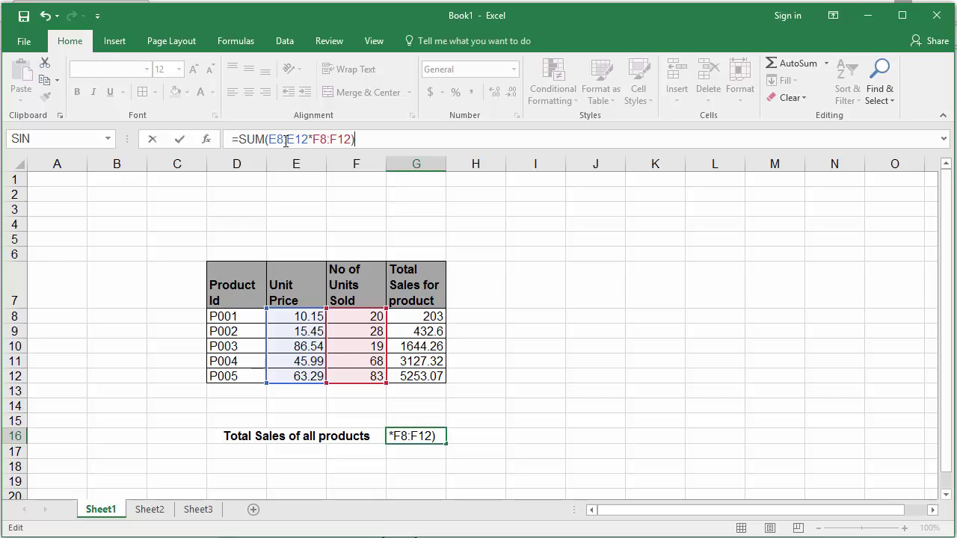
{"action": "key", "text": "ctrl+shift+Return"}
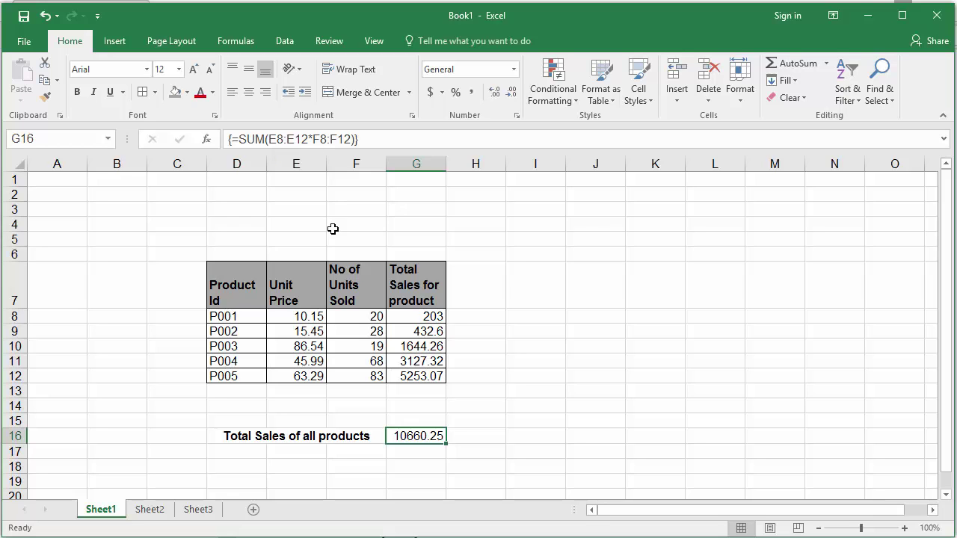
- Try inserting an entire row at the P002 row and dismiss the array error
{"action": "right_click", "coordinate": [302, 332]}
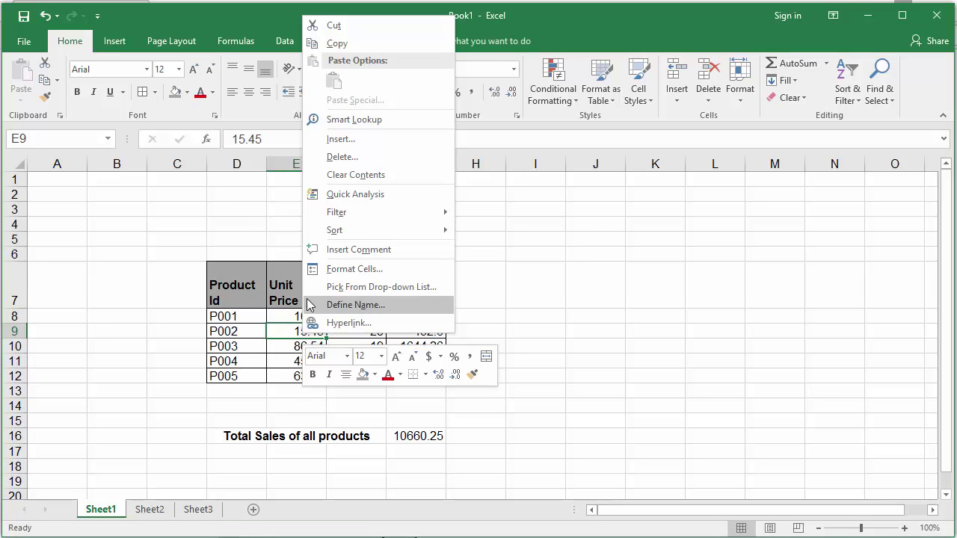
{"action": "left_click", "coordinate": [354, 141]}
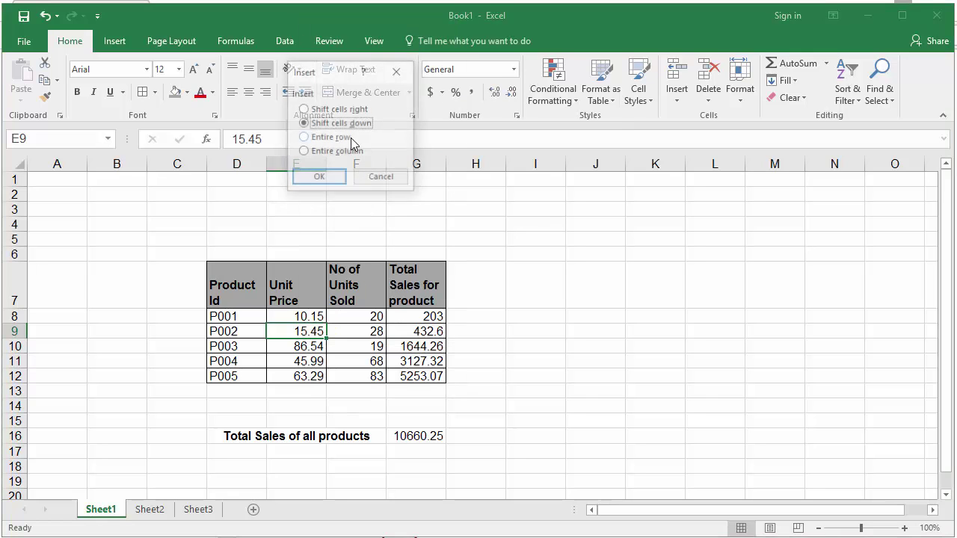
{"action": "left_click", "coordinate": [335, 139]}
{"action": "left_click", "coordinate": [325, 182]}
{"action": "left_click", "coordinate": [516, 323]}
{"action": "left_click", "coordinate": [515, 322]}
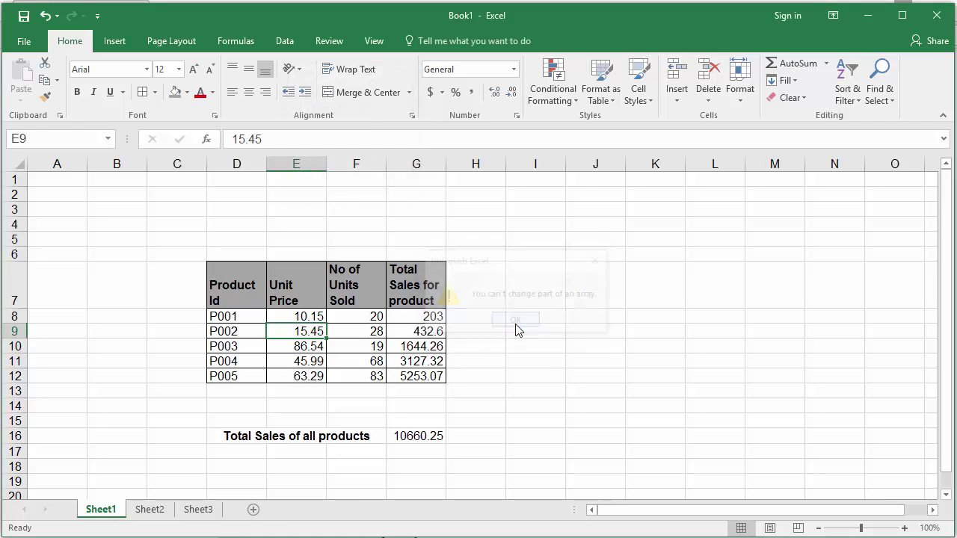
- Try deleting the P002 row, dismiss the error, then try clearing G9's total
{"action": "right_click", "coordinate": [281, 330]}
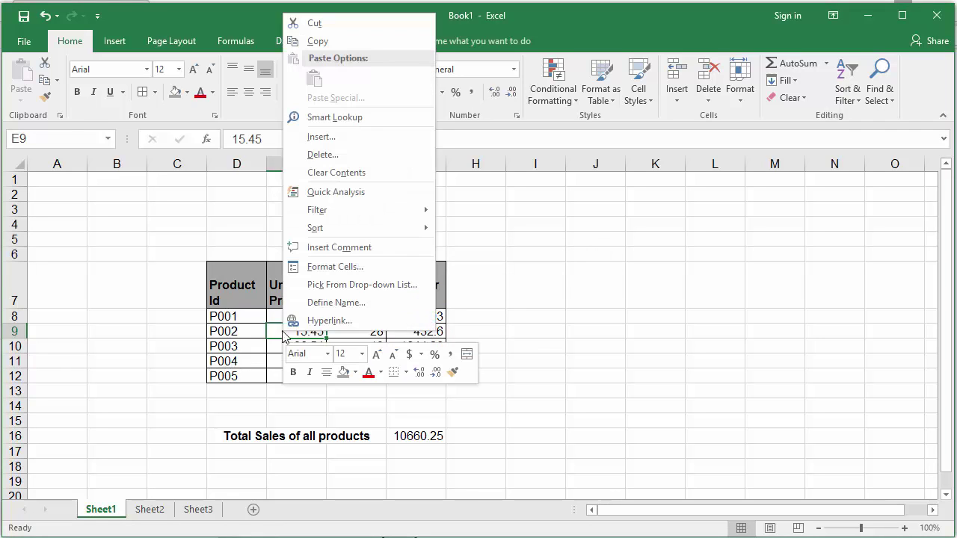
{"action": "left_click", "coordinate": [331, 160]}
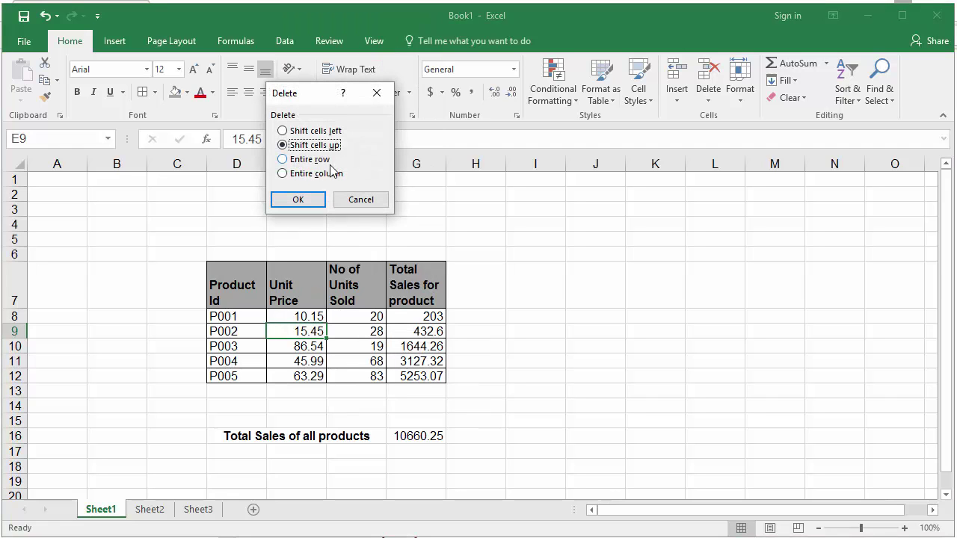
{"action": "left_click", "coordinate": [310, 160]}
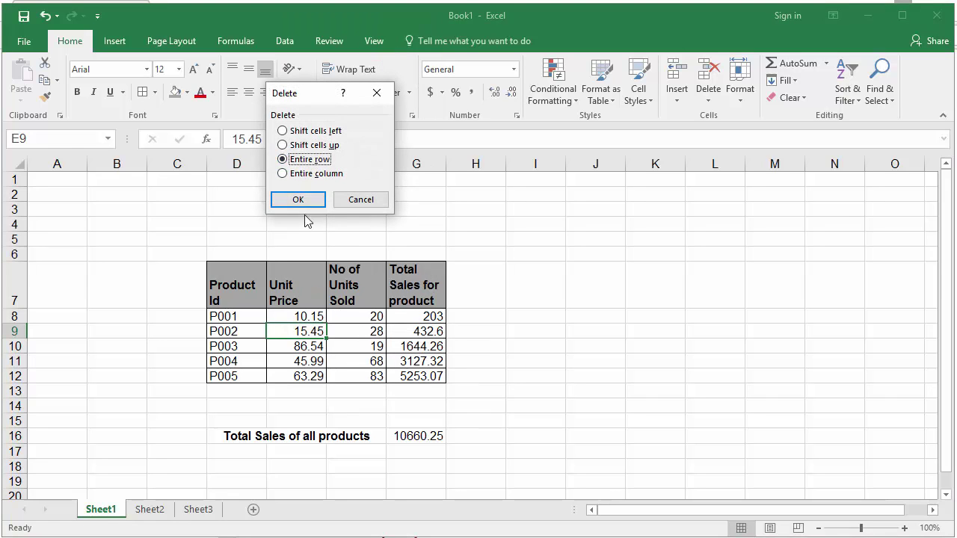
{"action": "left_click", "coordinate": [301, 203]}
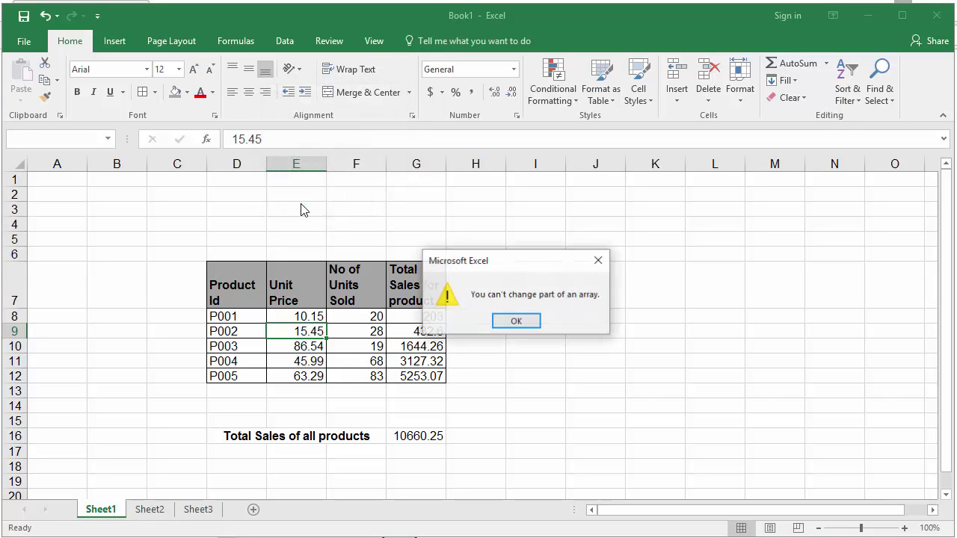
{"action": "left_click", "coordinate": [517, 322]}
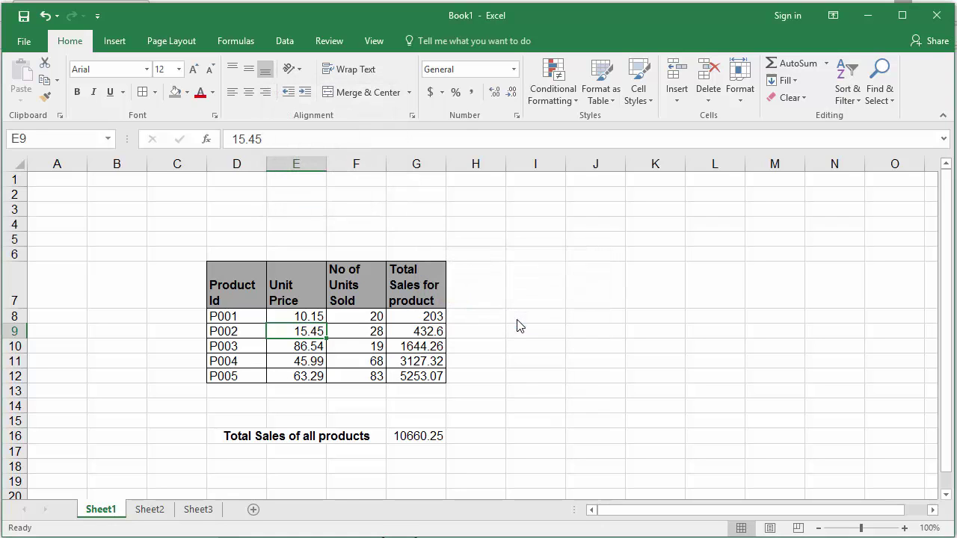
{"action": "left_click", "coordinate": [425, 333]}
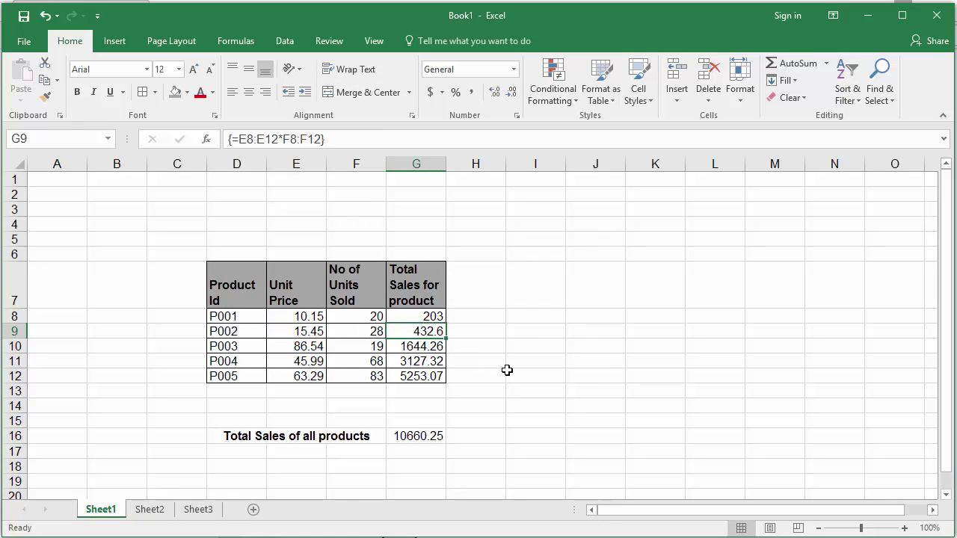
{"action": "key", "text": "BackSpace"}
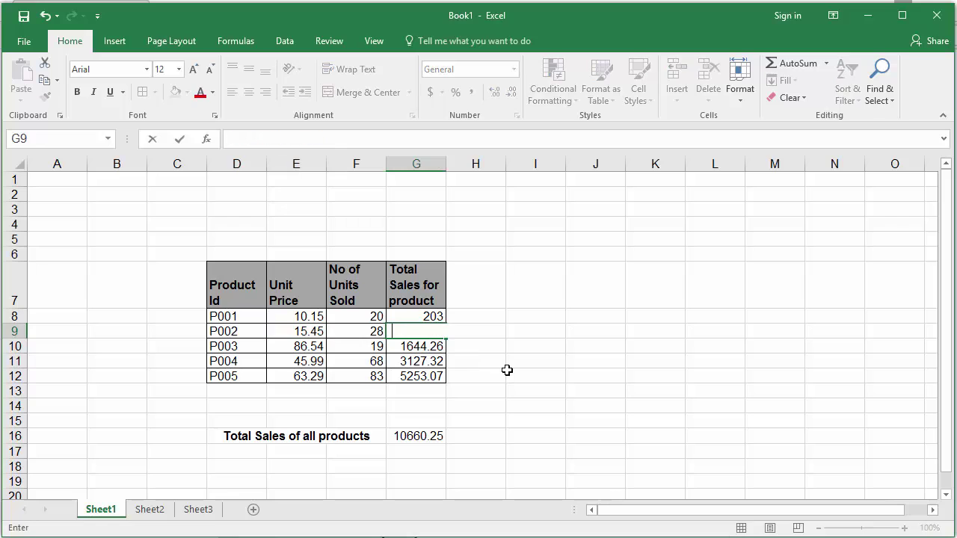